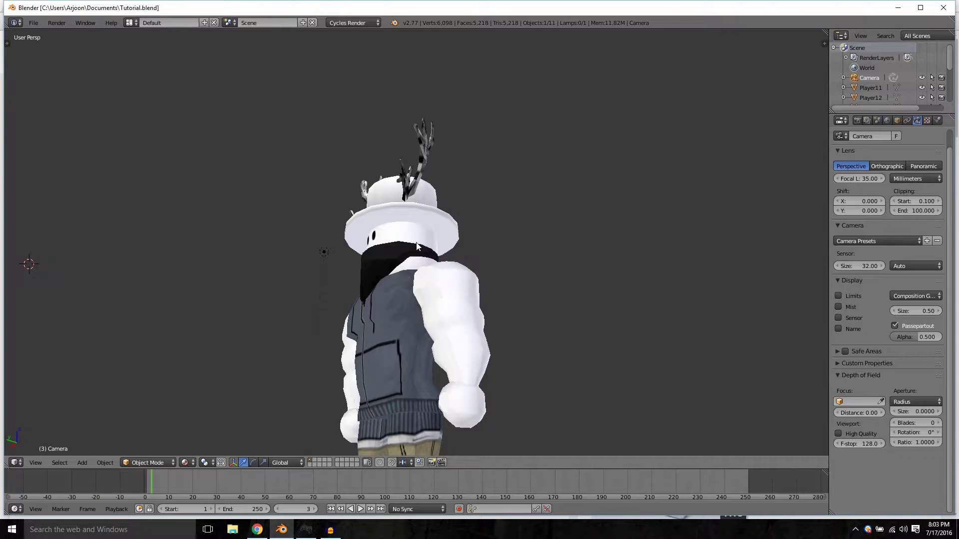
Step: Delete the existing point lamp in front of the character
key("shift+f")
key("w")
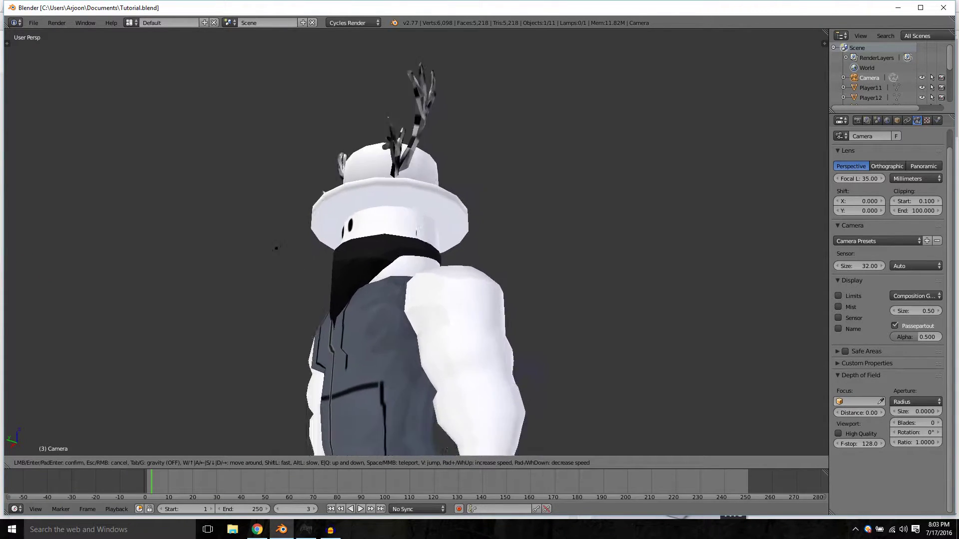
key("s")
key("w")
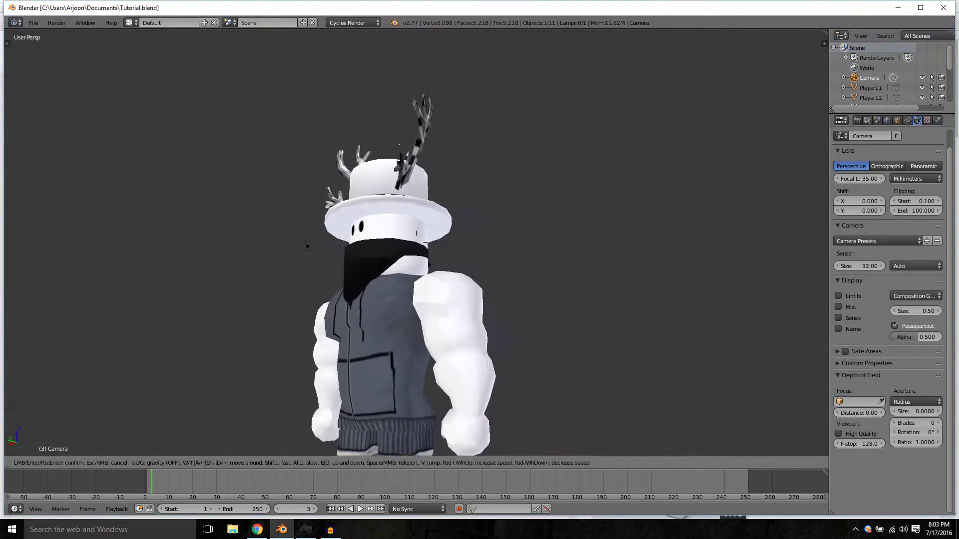
key("q")
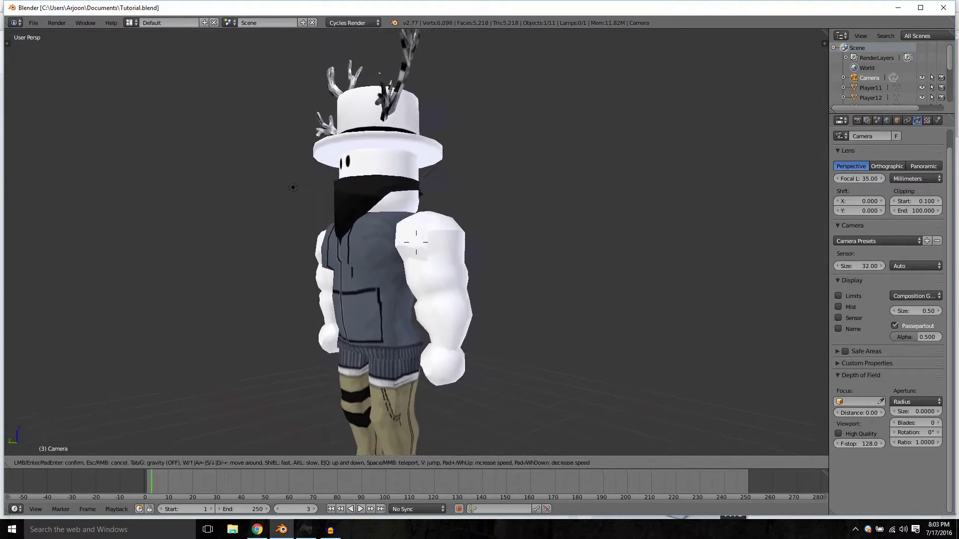
key("a")
left_click(417, 247)
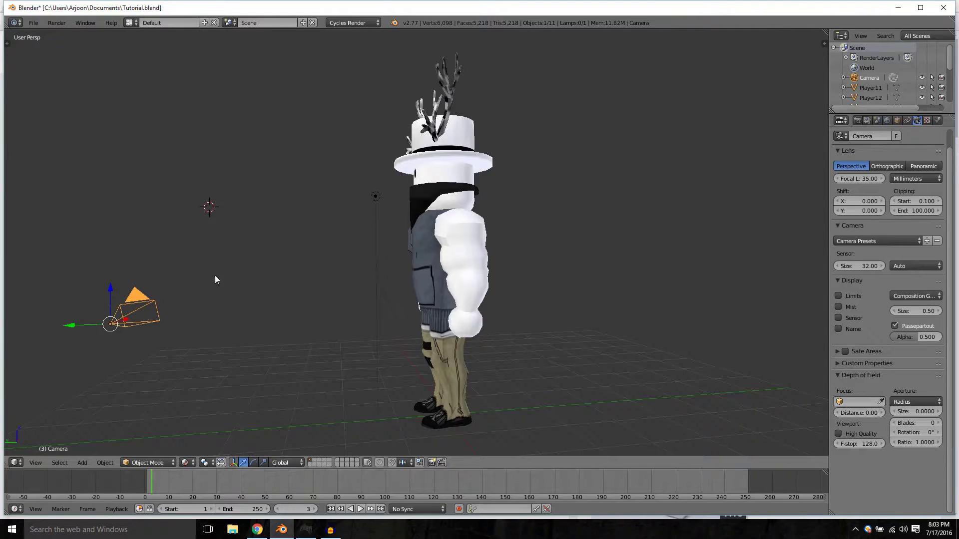
right_click(376, 197)
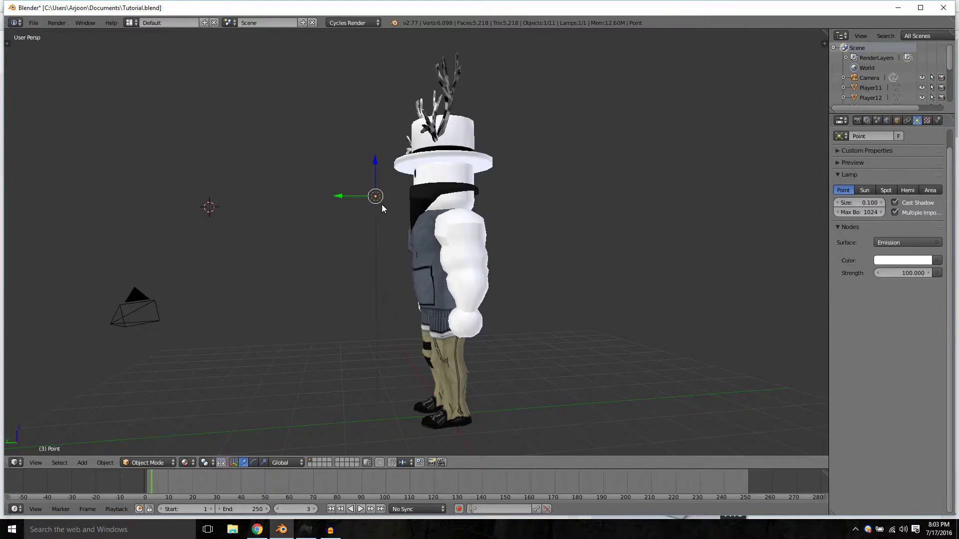
key("x")
left_click(381, 205)
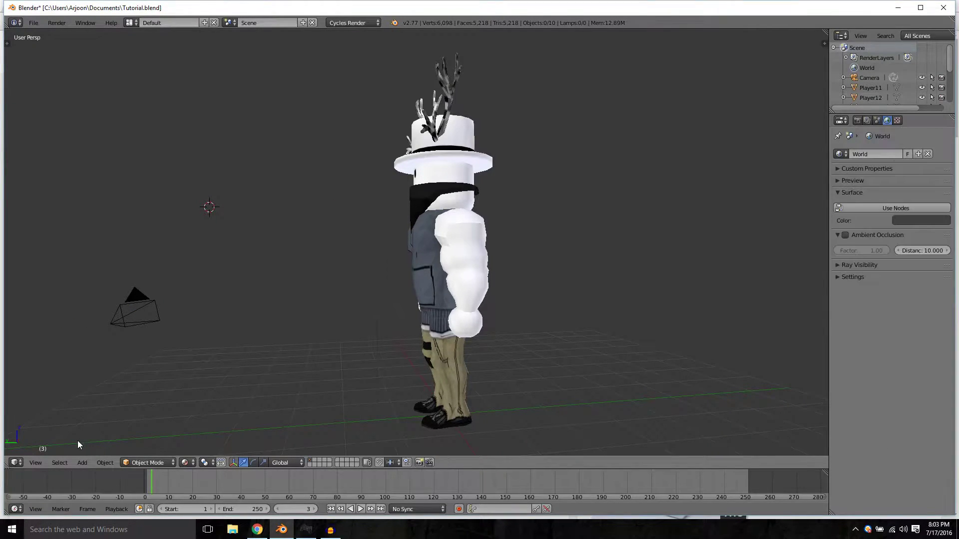
Step: Add a new point lamp and move it close to the character, at about head height
left_click(82, 463)
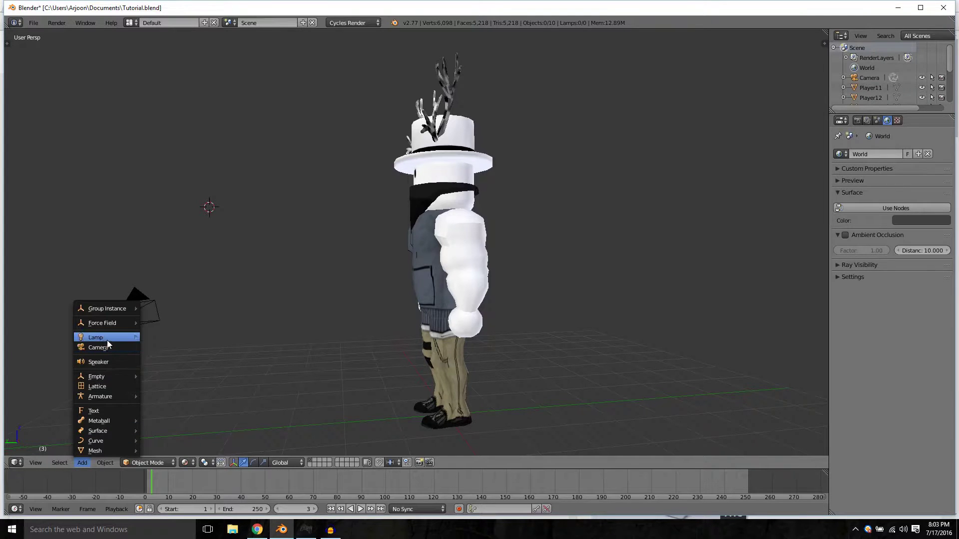
mouse_move(110, 338)
left_click(156, 340)
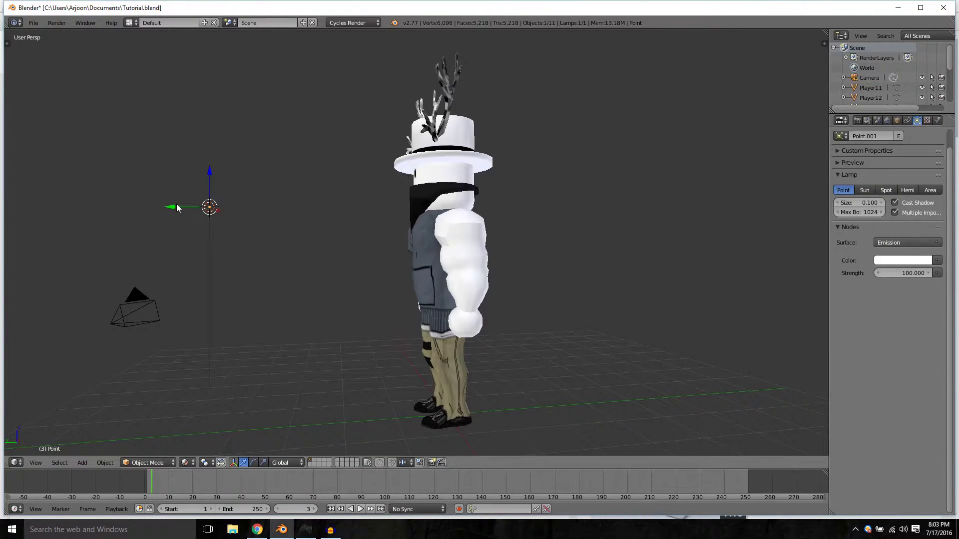
key("g")
key("x")
left_click(325, 174)
left_click_drag(364, 175, 364, 158)
Step: Shift the new lamp sideways so it sits just in front of the character's face
key("shift+f")
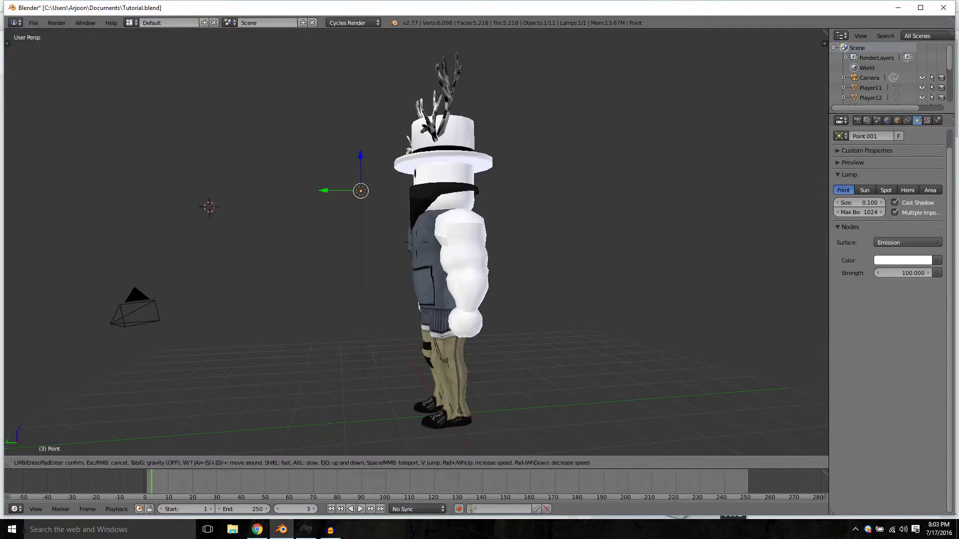
key("w")
key("w")
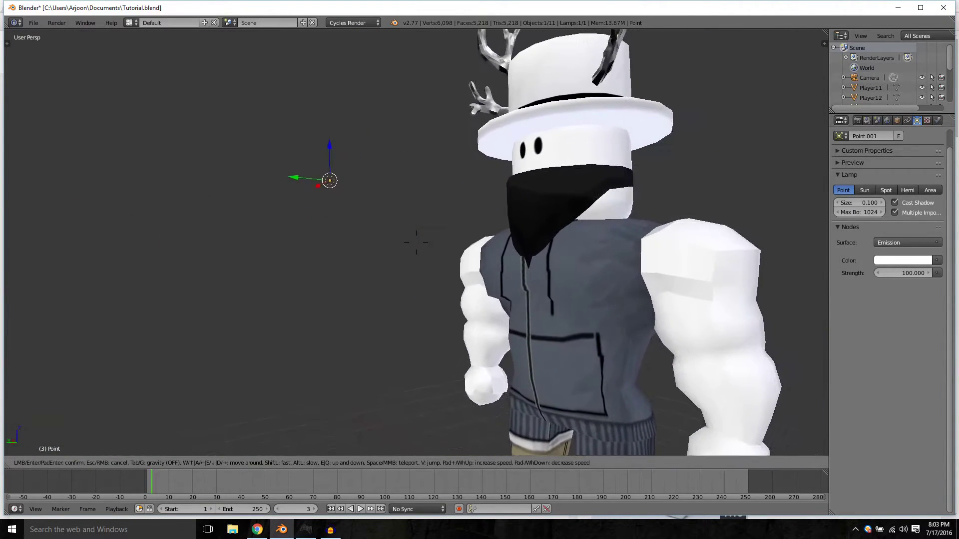
key("s")
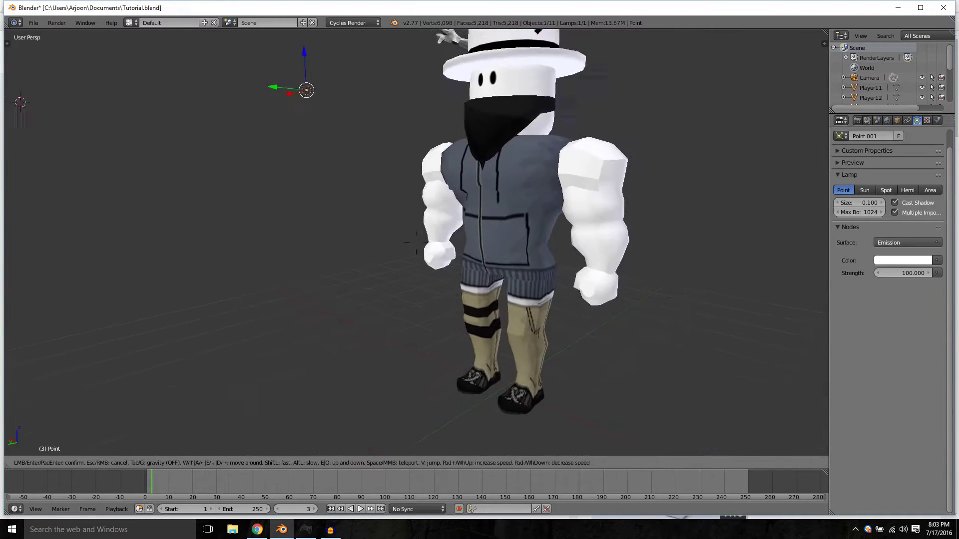
left_click(307, 168)
left_click_drag(307, 176, 428, 170)
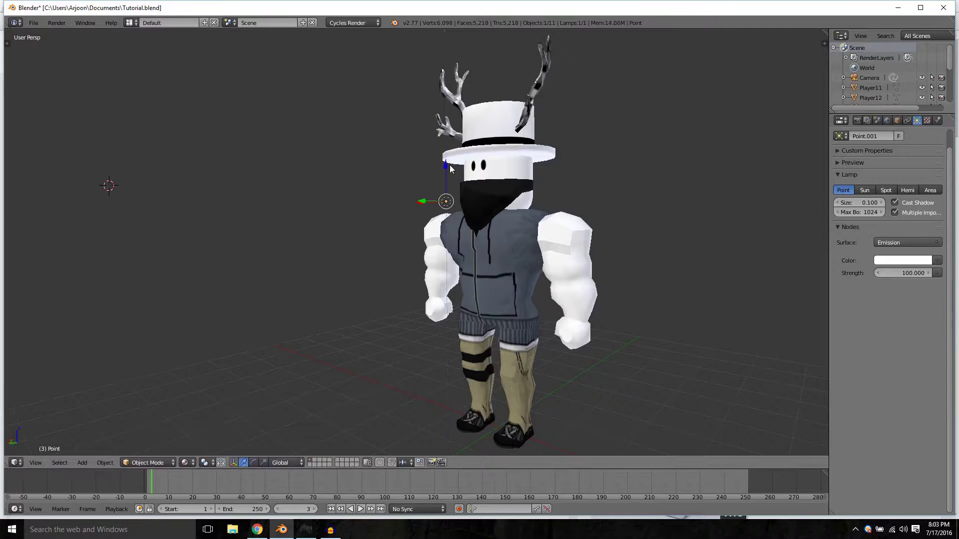
Step: Reposition the camera from its own view to frame the character at a slight angle, from the antlers down to the upper legs
key("shift+f")
key("w")
key("s")
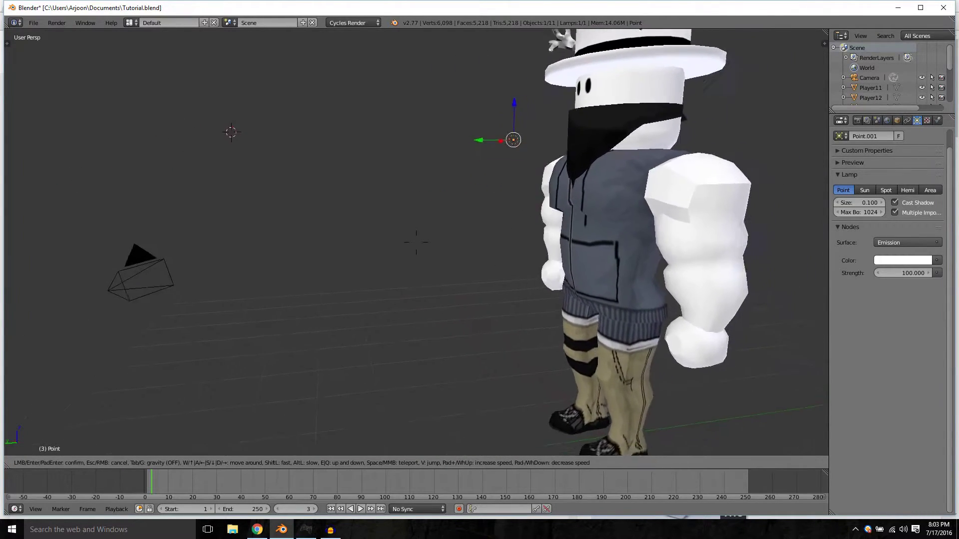
left_click(416, 242)
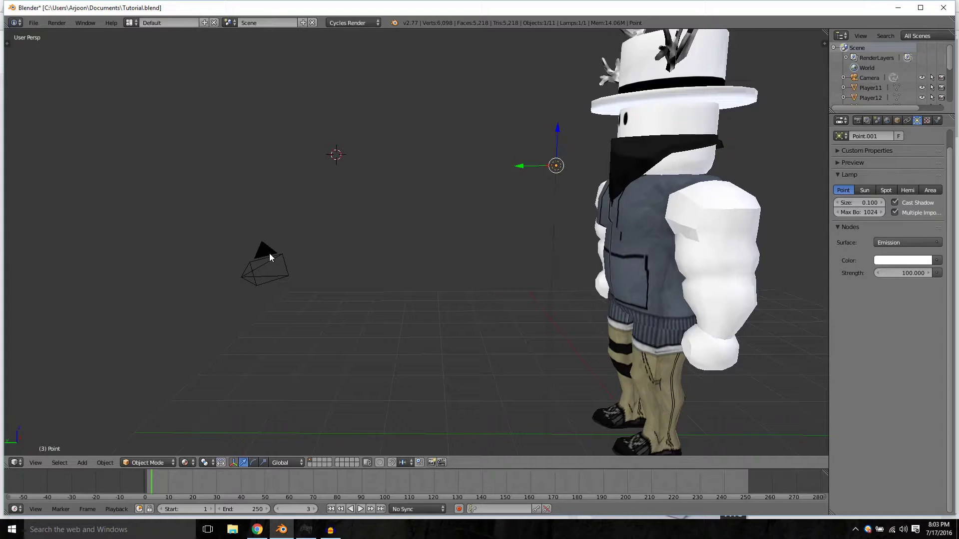
key("KP_0")
key("shift+f")
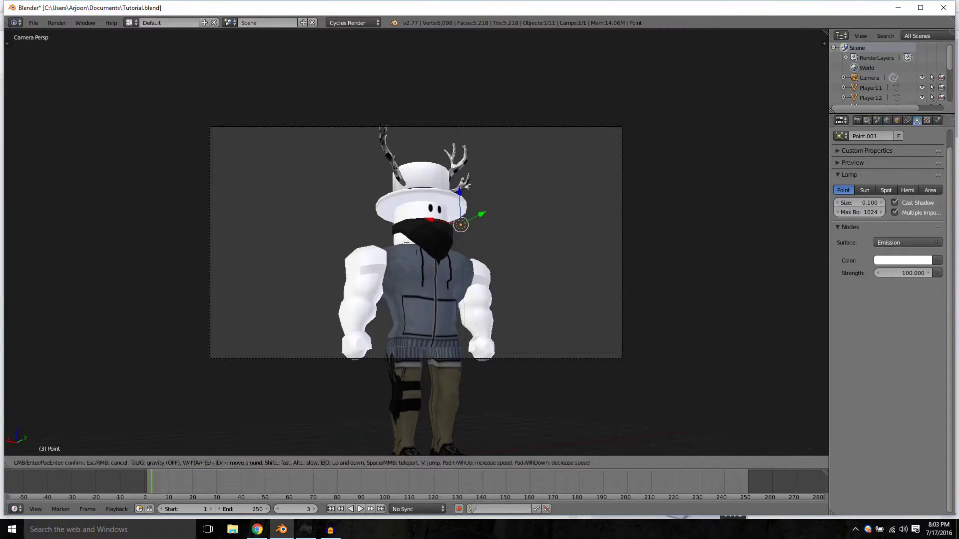
key("w")
key("d")
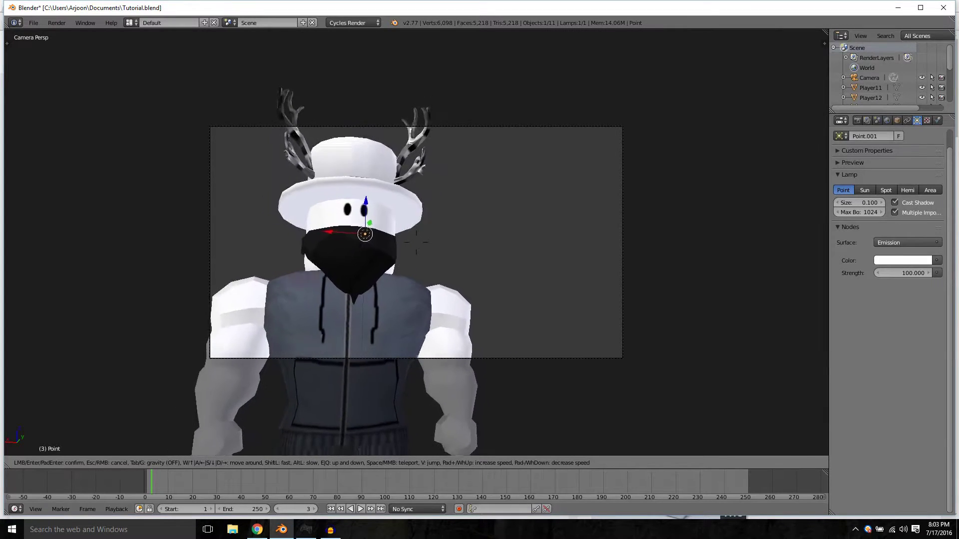
key("s")
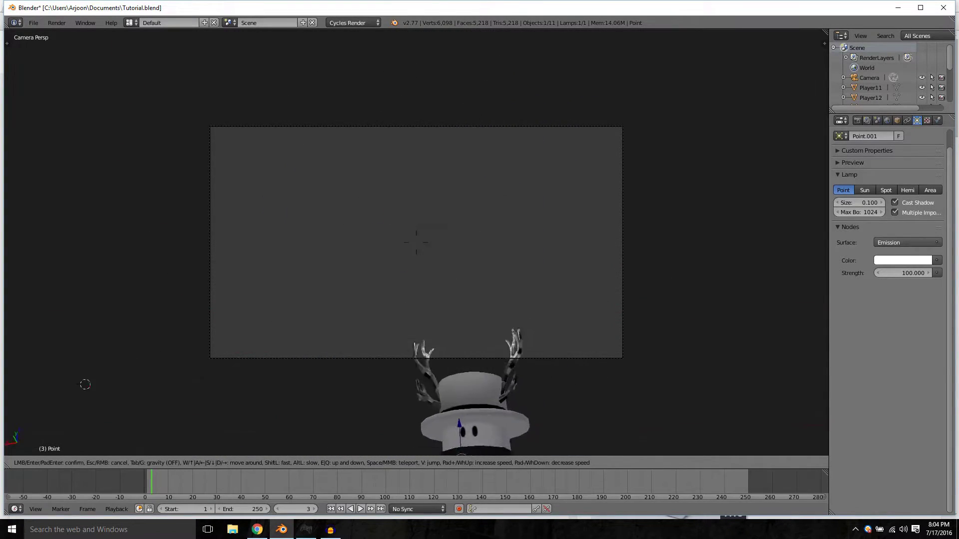
key("w")
key("a")
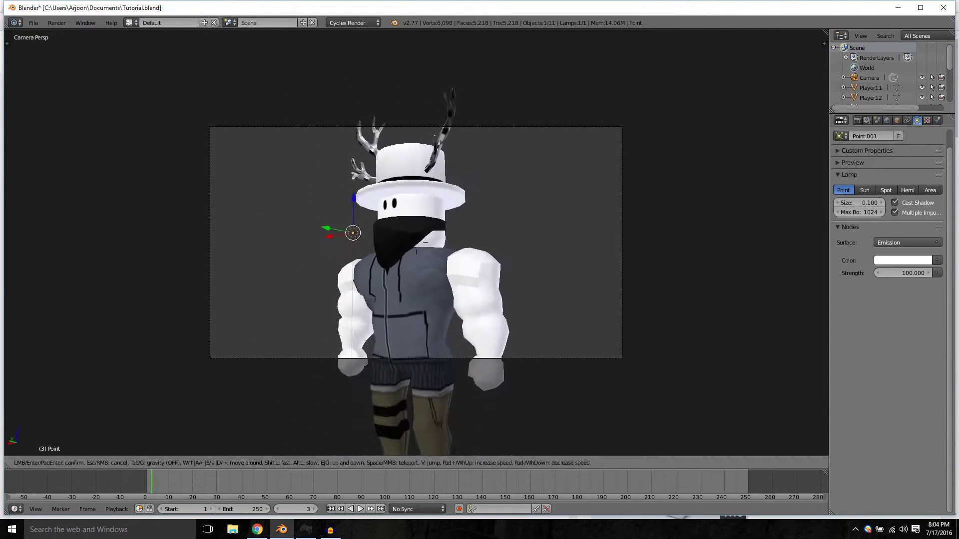
key("s")
left_click(417, 246)
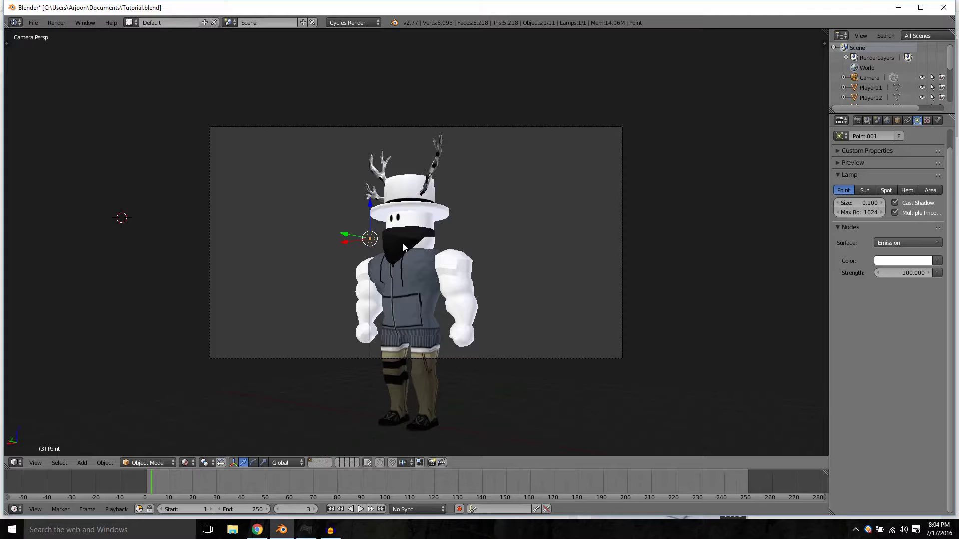
Step: Leave the camera view and render a test image to check the new lighting, closing the result
key("KP_0")
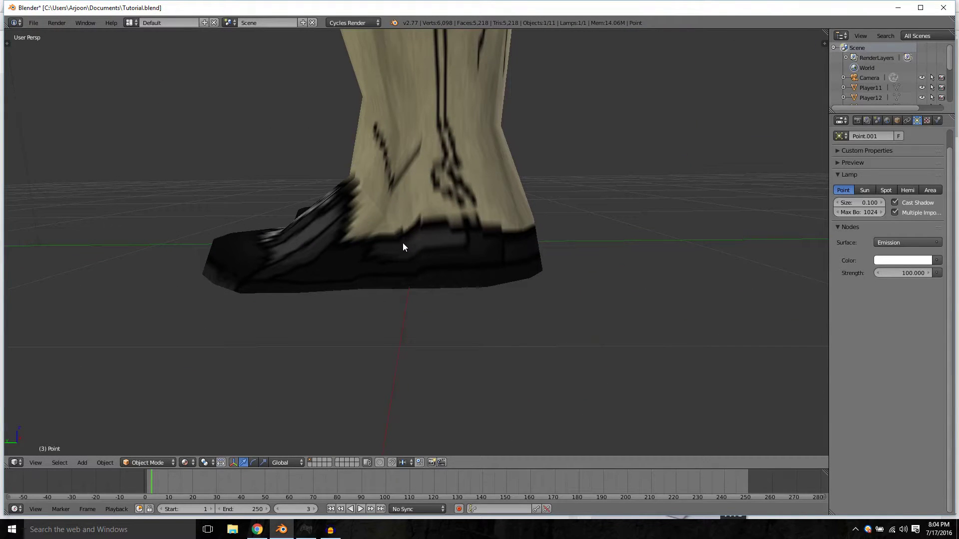
key("shift+g")
key("shift+f")
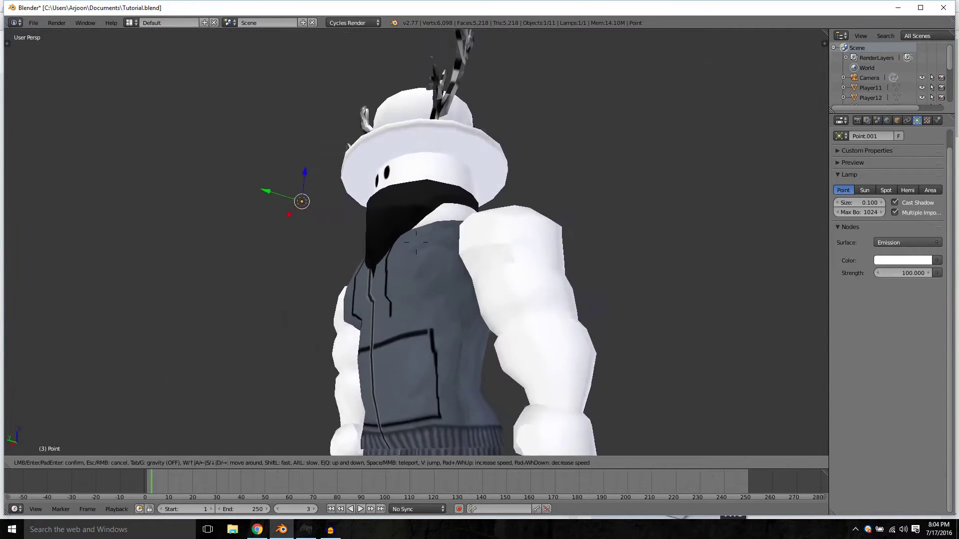
left_click(415, 242)
key("F12")
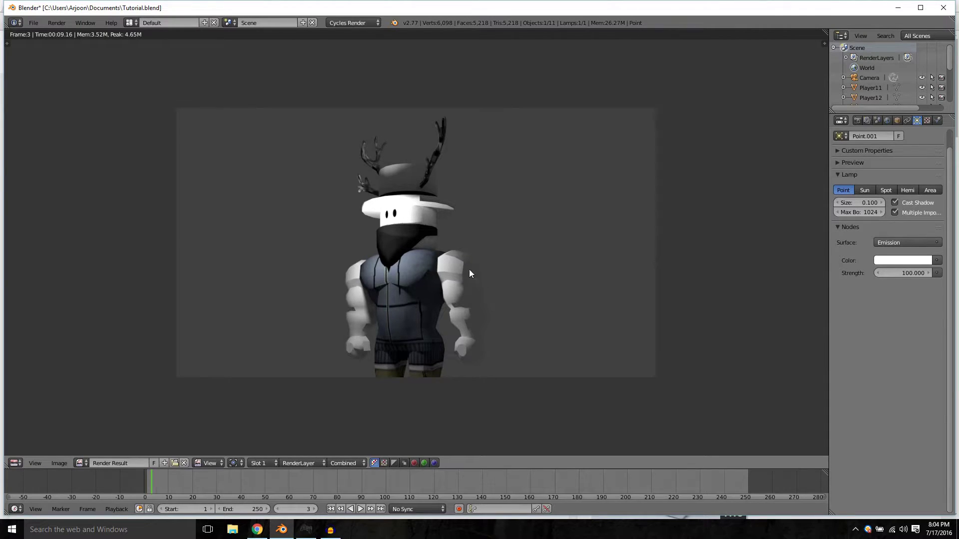
key("Escape")
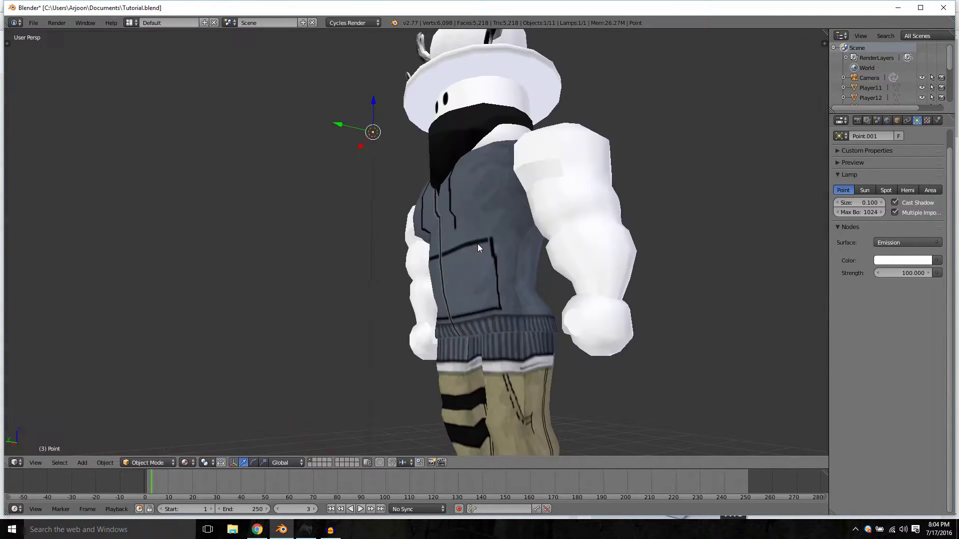
Step: Set the render samples to 500 and render the image again
left_click(857, 121)
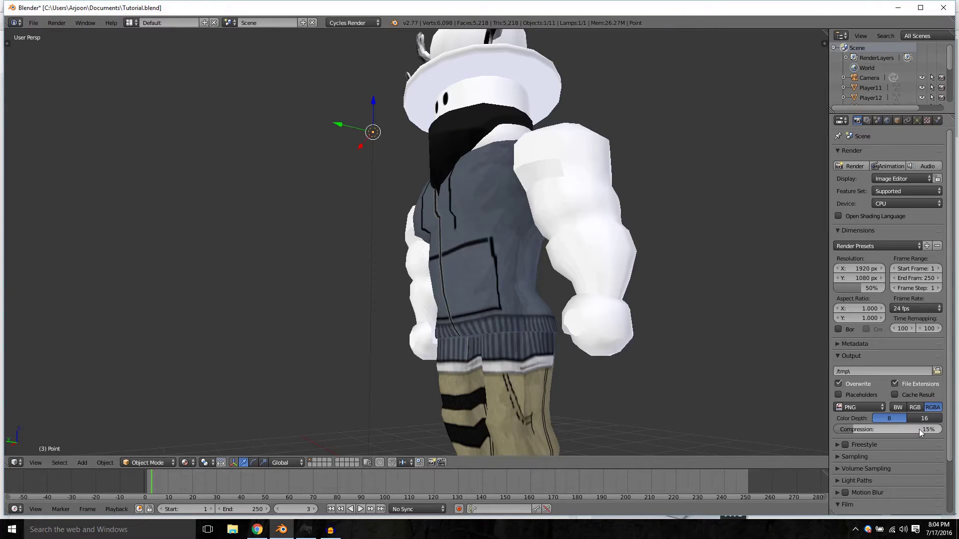
left_click(854, 457)
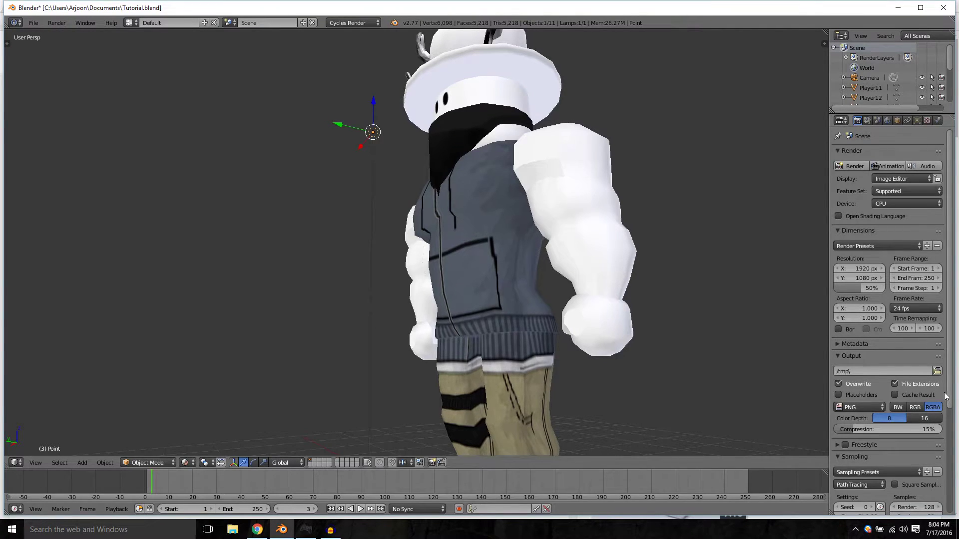
scroll(927, 413, "down", 5)
left_click(928, 383)
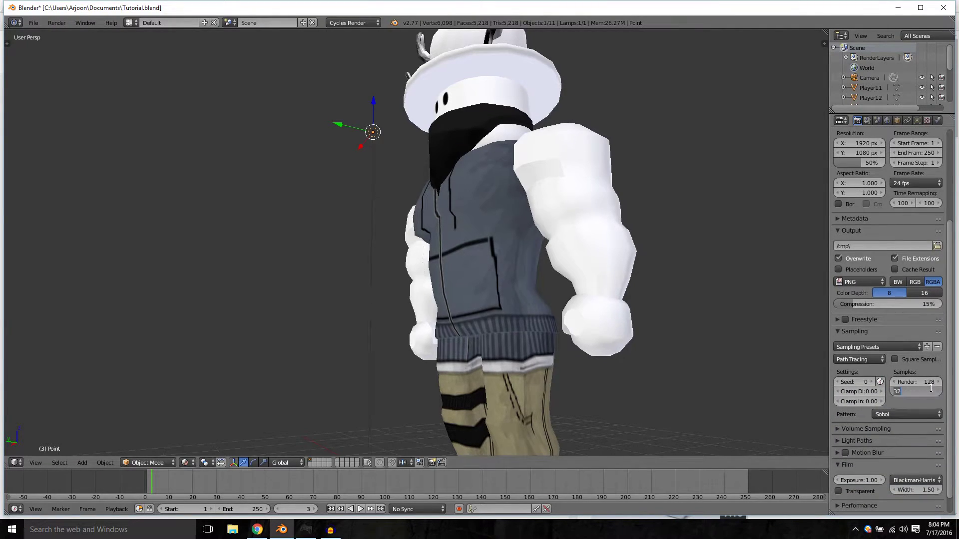
type("500")
key("Return")
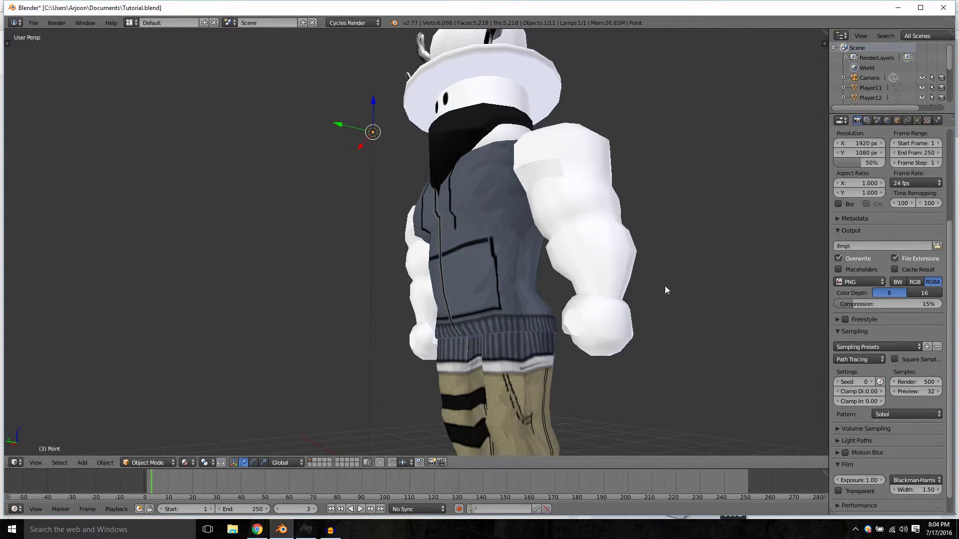
key("F12")
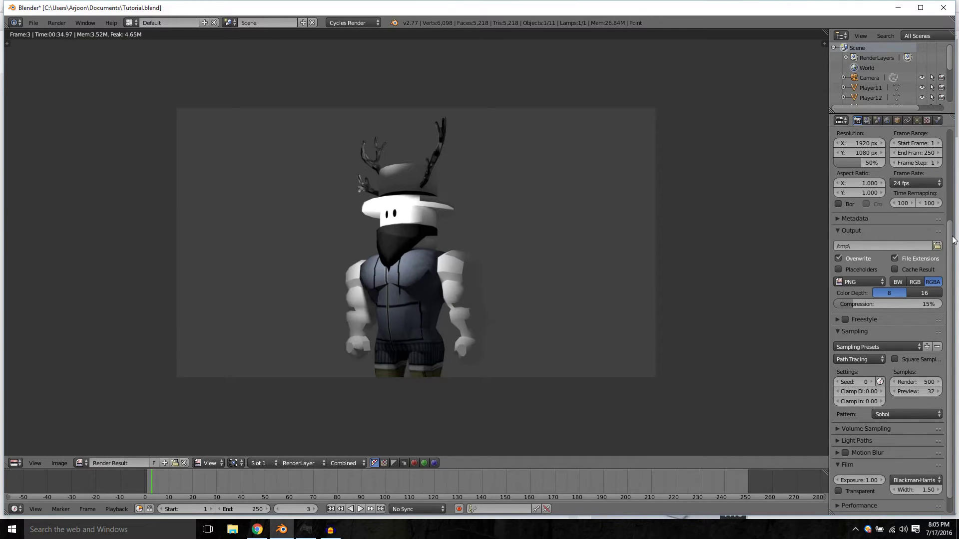
Step: Set the render resolution scale to 100% and start a new render of the image
left_click_drag(952, 240, 952, 149)
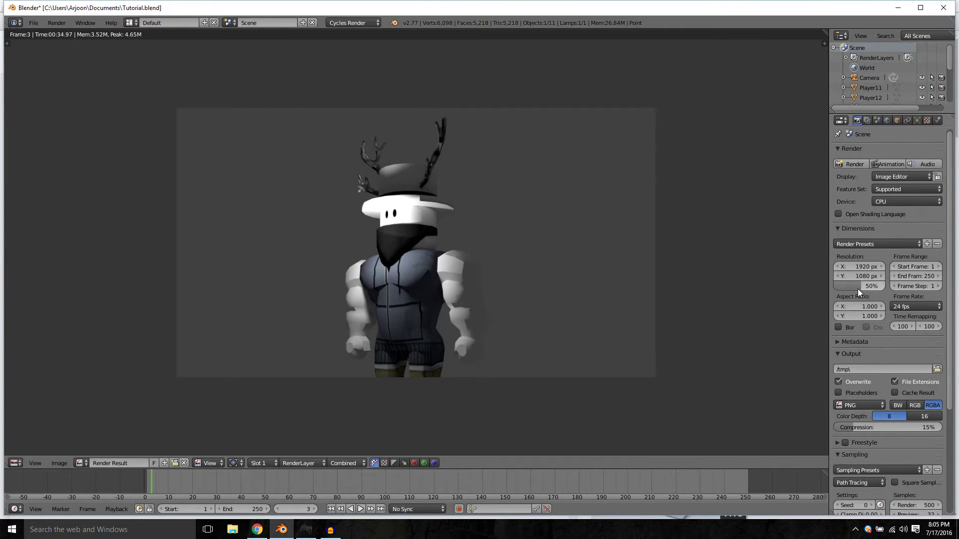
left_click_drag(871, 286, 904, 287)
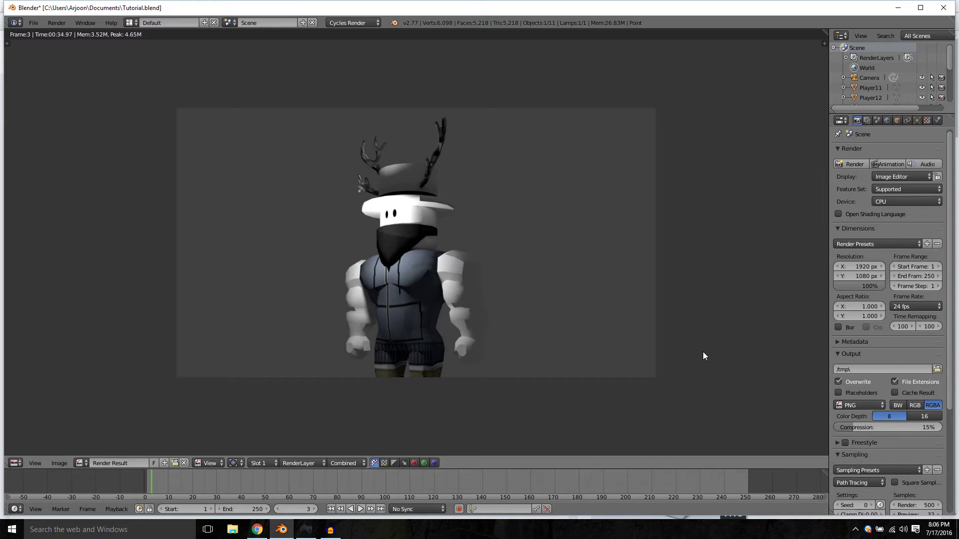
key("Escape")
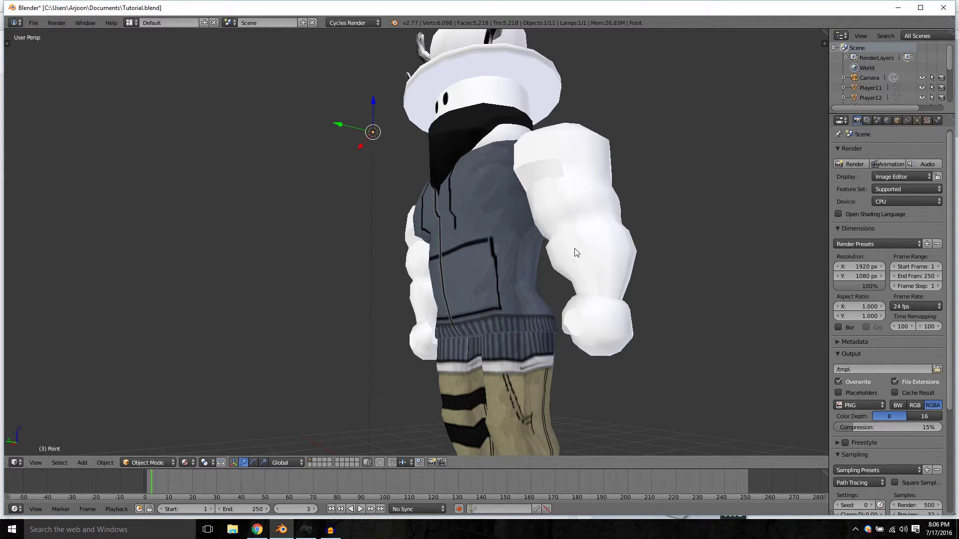
key("F12")
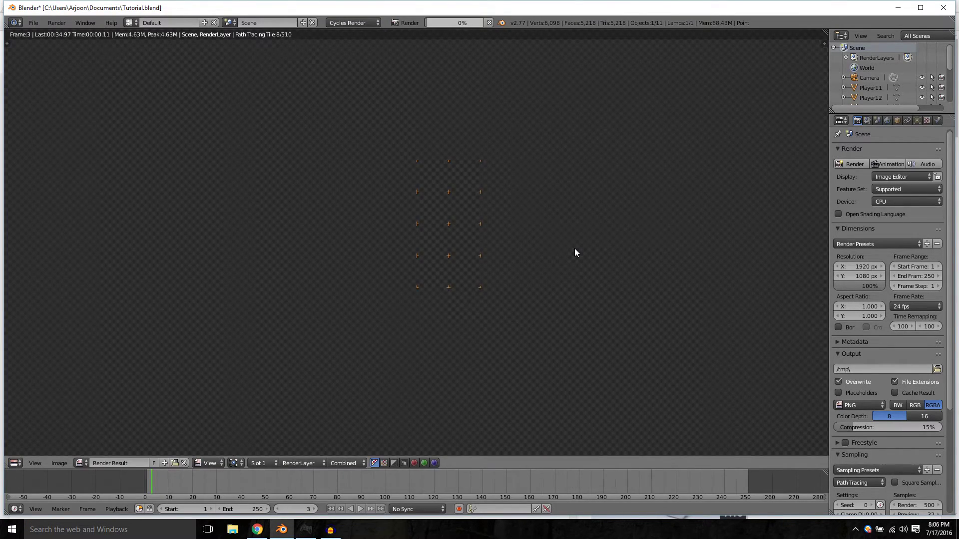